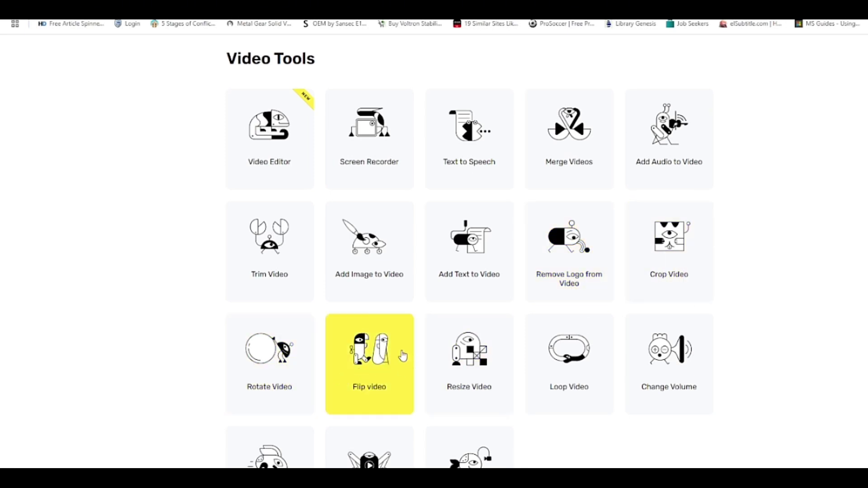
# Step: Browse the Video, Audio, PDF and Converter tool listings to find Text to Speech
pyautogui.scroll(-1, 476, 337)
pyautogui.scroll(-2, 555, 303)
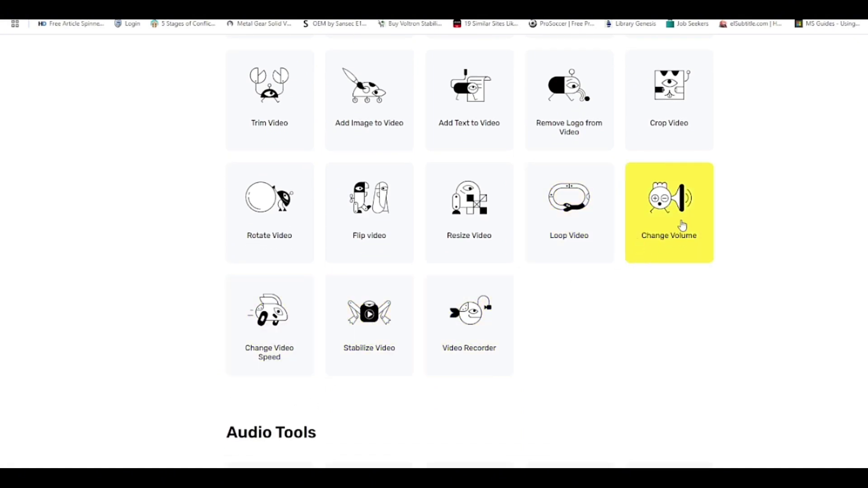
pyautogui.scroll(-6, 612, 234)
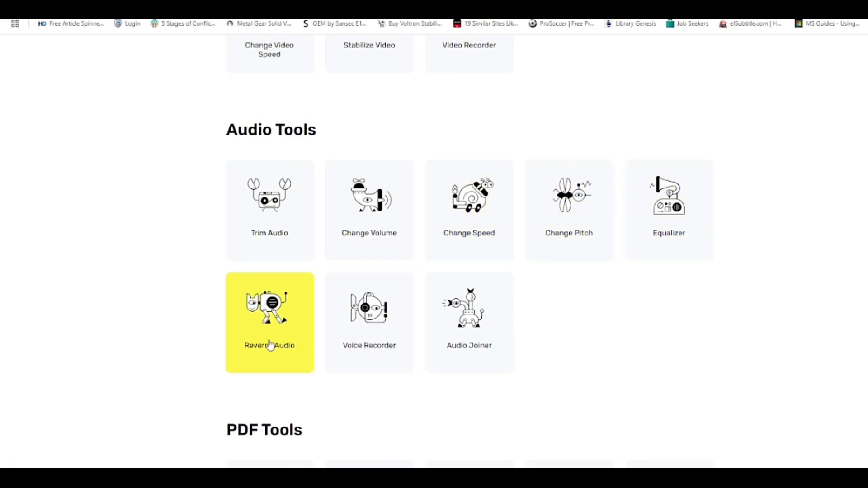
pyautogui.scroll(-8, 270, 345)
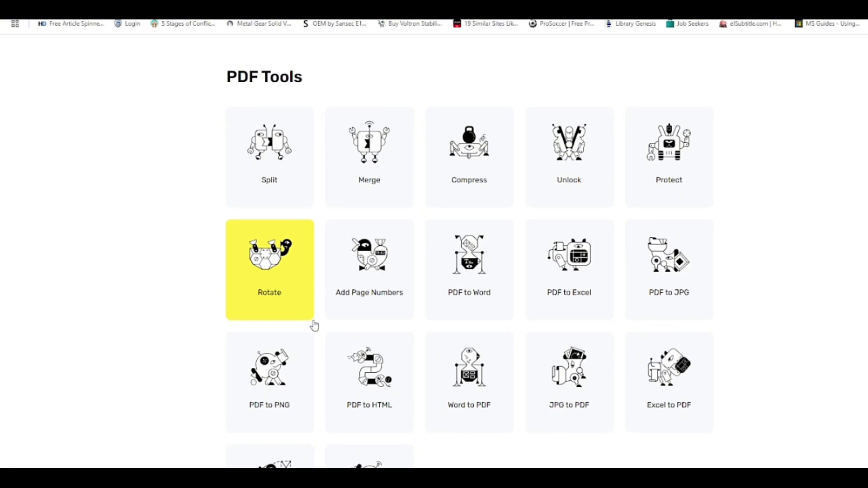
pyautogui.scroll(-3, 386, 286)
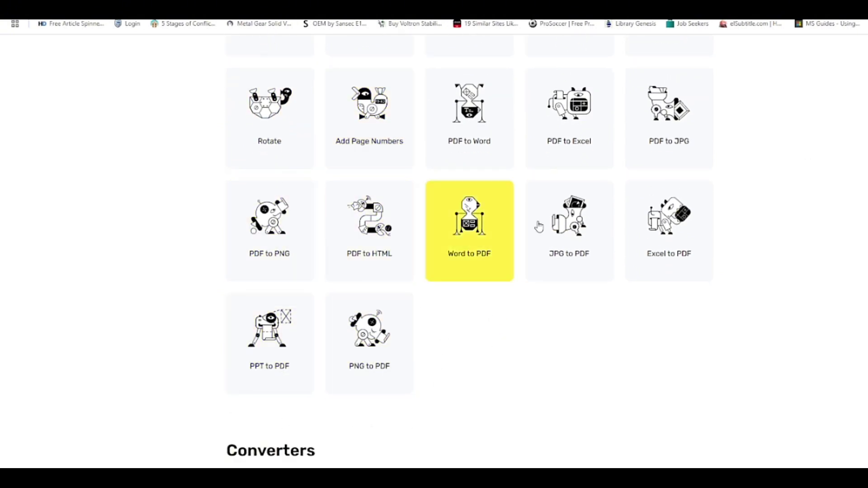
pyautogui.scroll(-4, 412, 287)
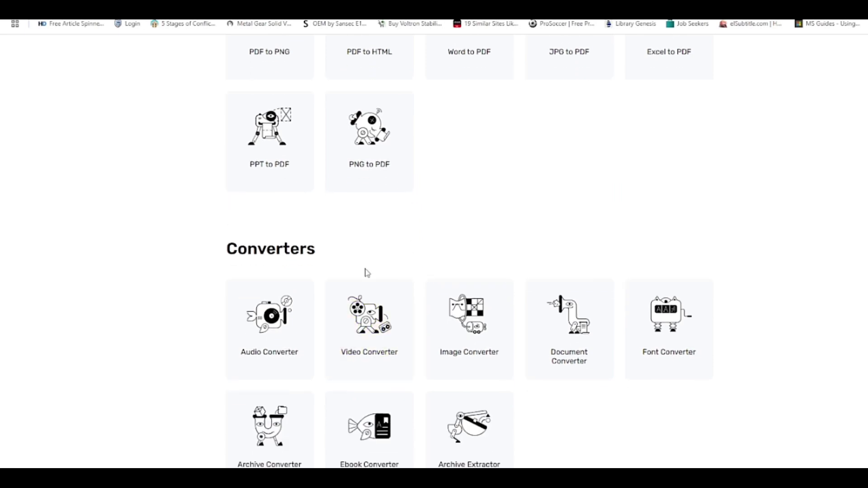
pyautogui.scroll(-2, 316, 299)
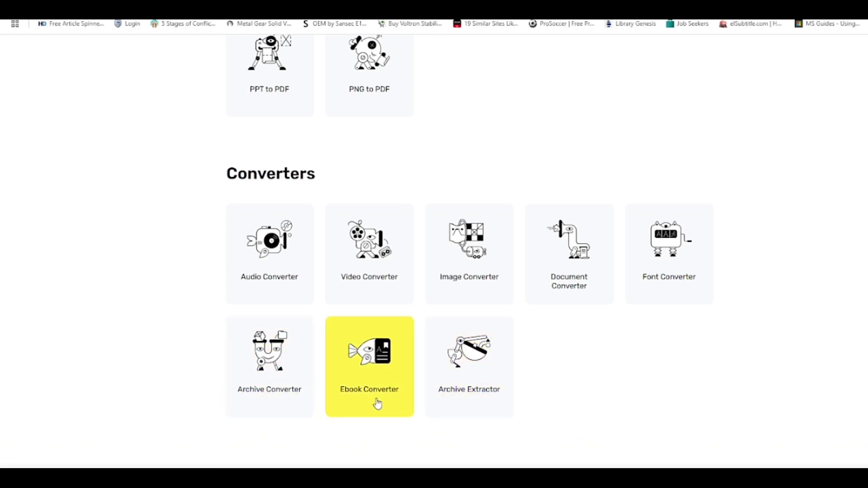
pyautogui.scroll(10, 516, 349)
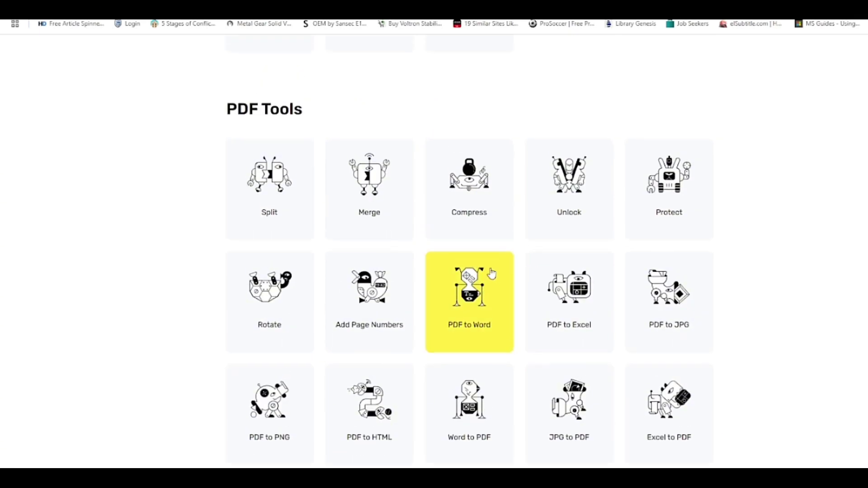
pyautogui.scroll(8, 380, 194)
pyautogui.scroll(10, 360, 210)
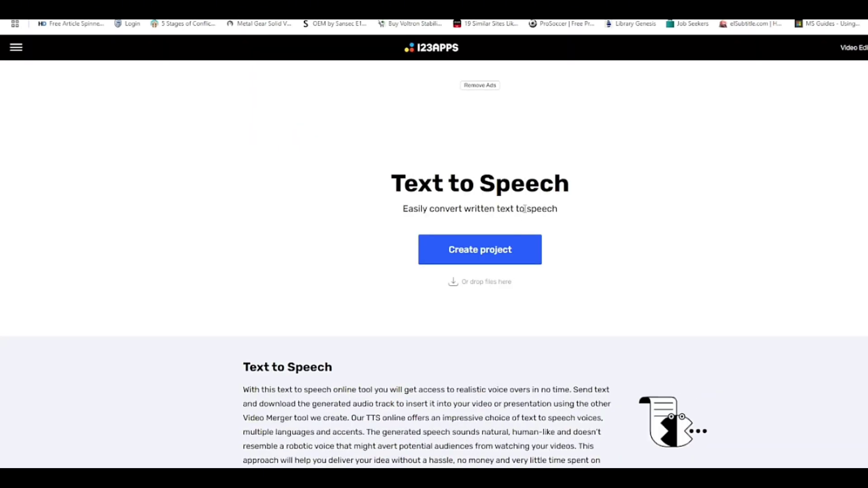
# Step: Create a new Text to Speech project in the editor
pyautogui.scroll(-4, 591, 215)
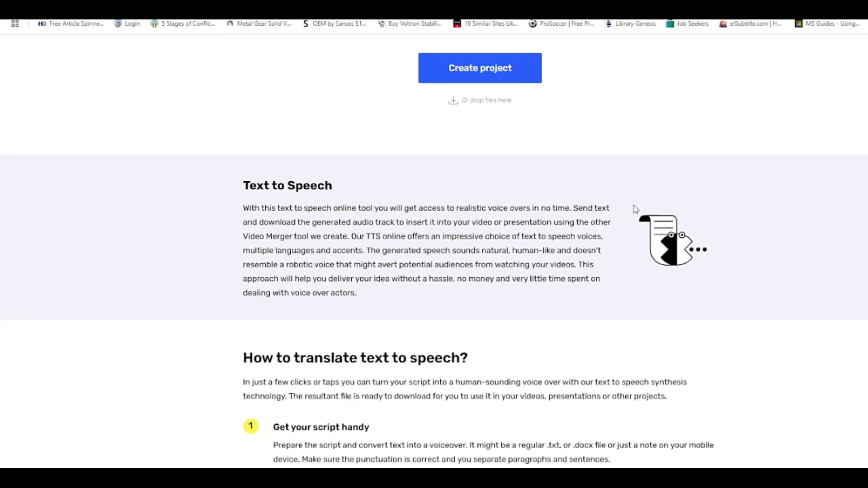
pyautogui.scroll(2, 636, 210)
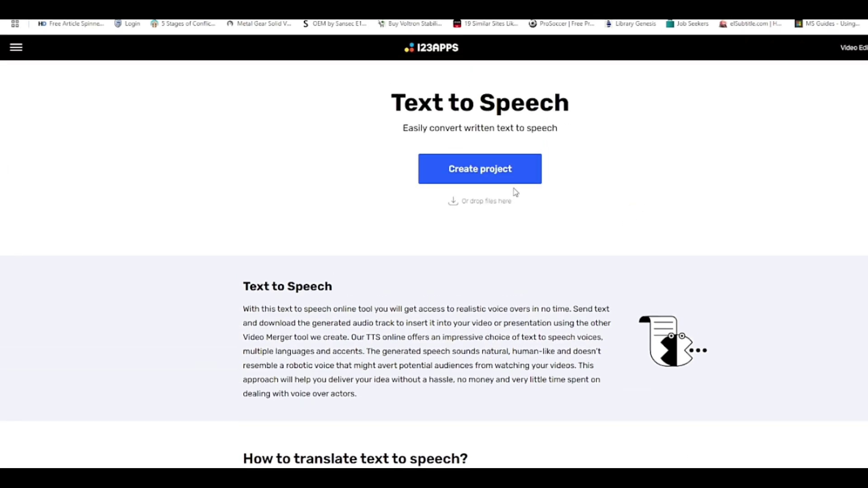
pyautogui.click(481, 178)
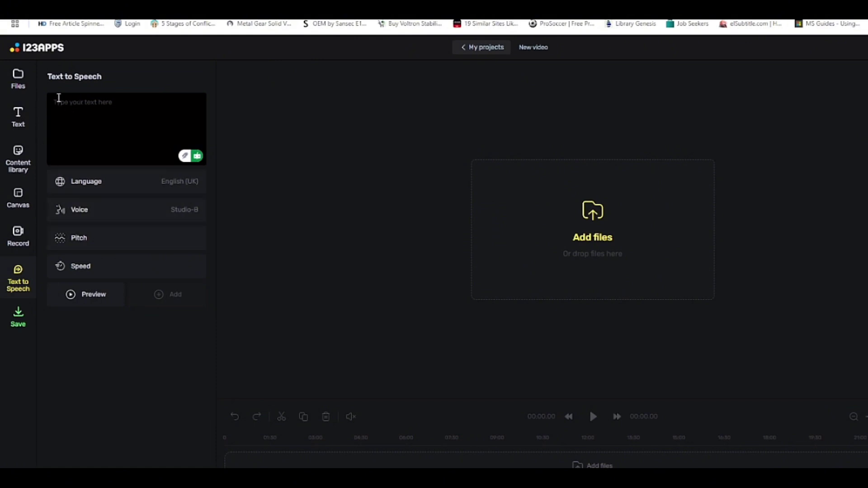
pyautogui.write('fgesdcdfrfr')
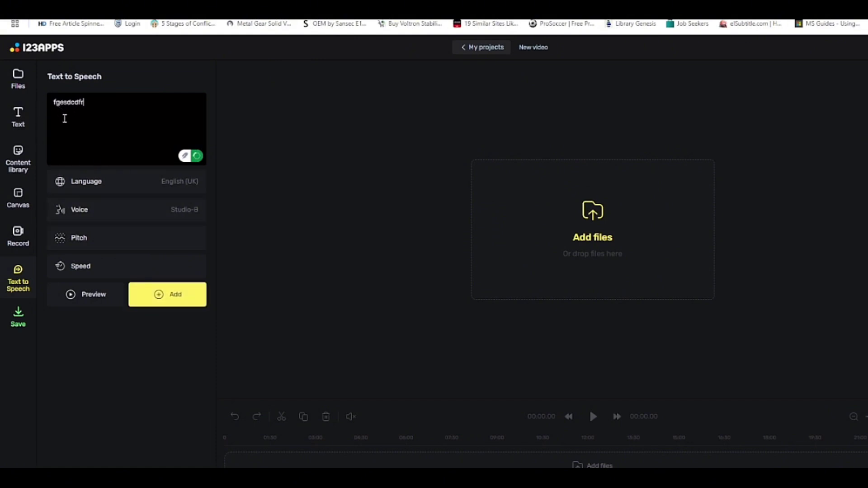
pyautogui.moveTo(101, 102); pyautogui.dragTo(52, 102)
pyautogui.press('BackSpace')
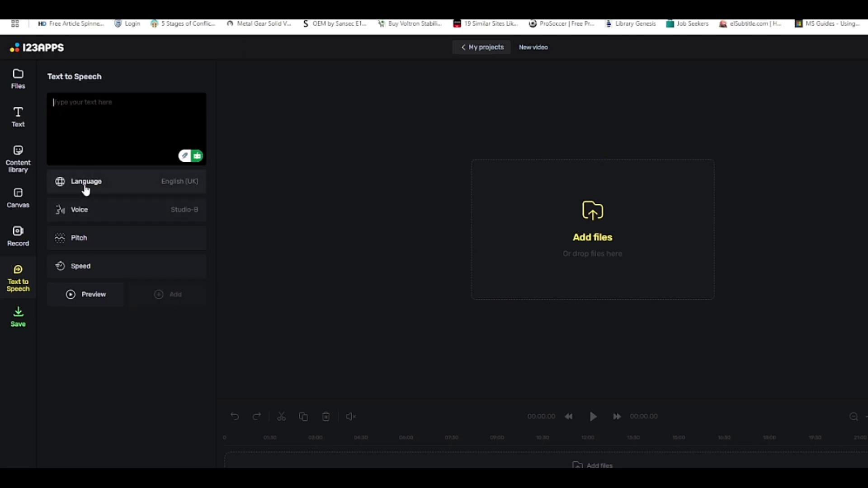
pyautogui.click(23, 120)
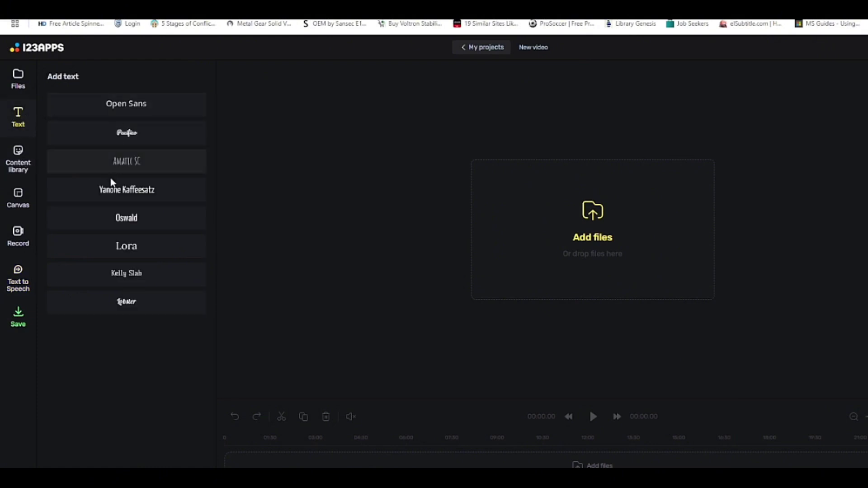
pyautogui.click(23, 163)
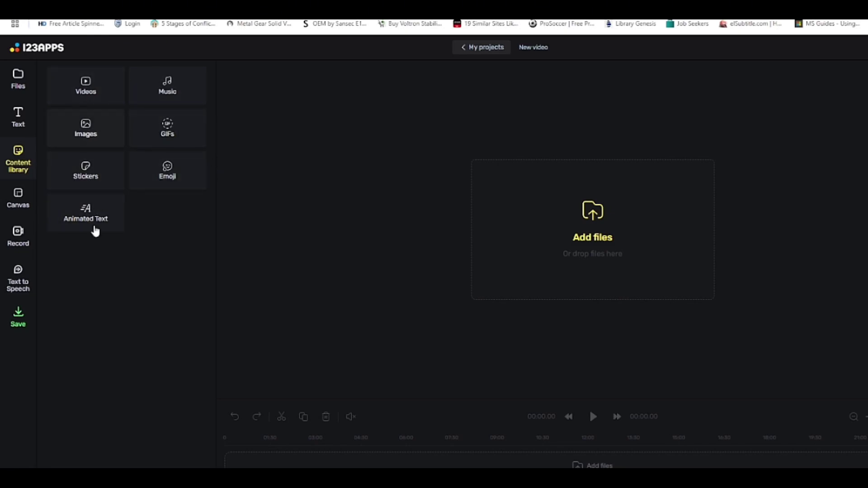
pyautogui.click(17, 202)
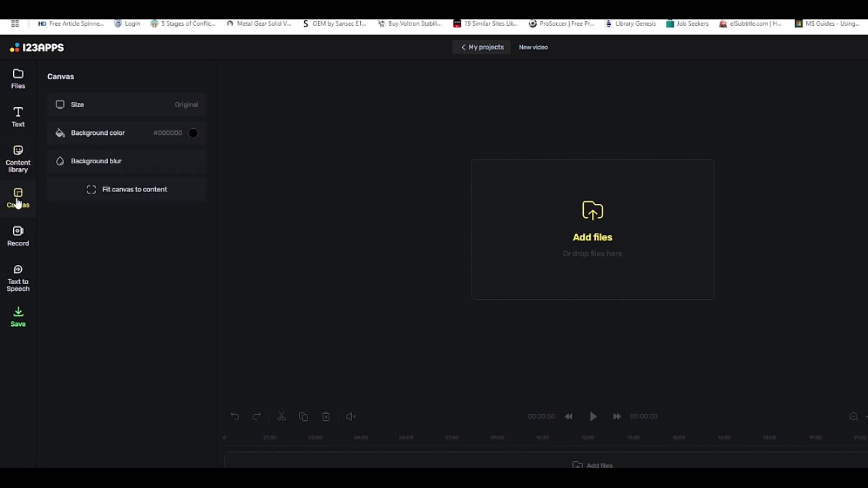
pyautogui.moveTo(119, 164)
pyautogui.click(28, 245)
pyautogui.click(22, 285)
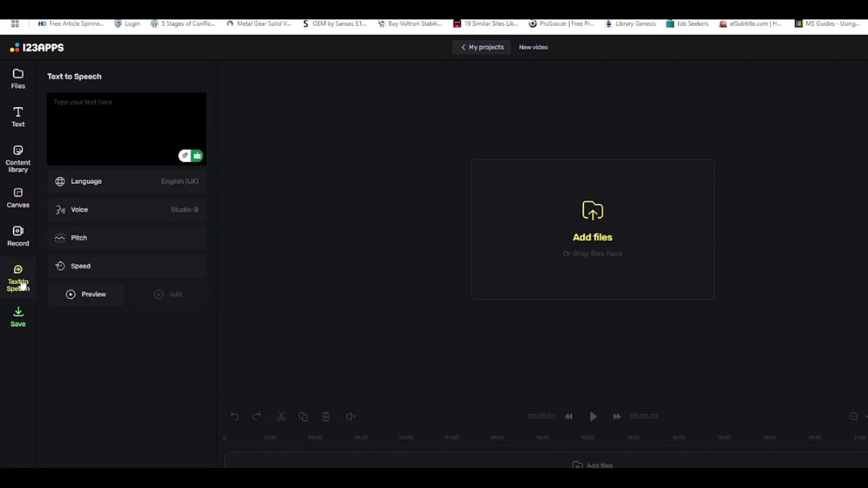
# Step: Enter the script 'hello make content very easy by using this tool' and preview it
pyautogui.click(86, 126)
pyautogui.write('he')
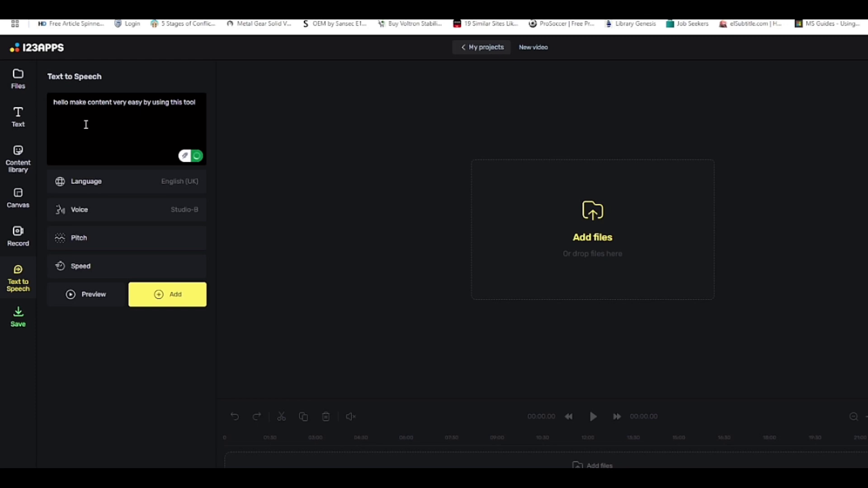
pyautogui.click(71, 295)
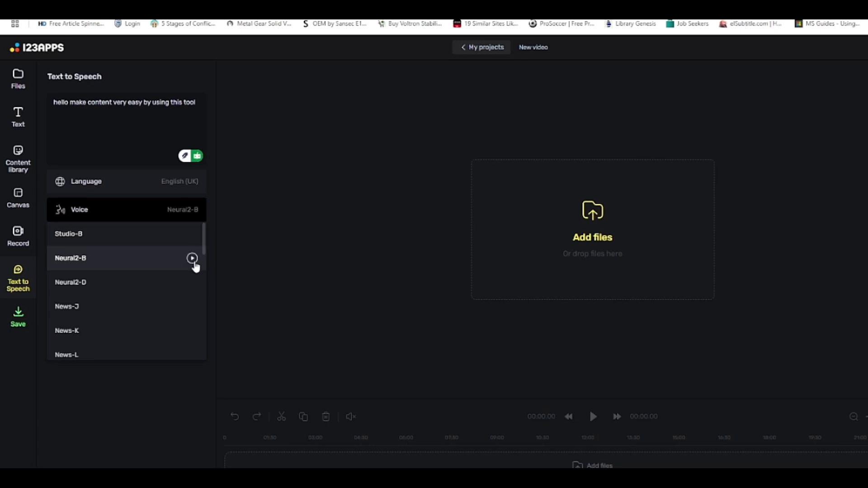
# Step: Sample the Neural2-B and Neural2-D voices, then choose the Standard-F voice
pyautogui.click(192, 258)
pyautogui.click(192, 282)
pyautogui.scroll(-3, 193, 278)
pyautogui.scroll(3, 194, 277)
pyautogui.scroll(-3, 181, 304)
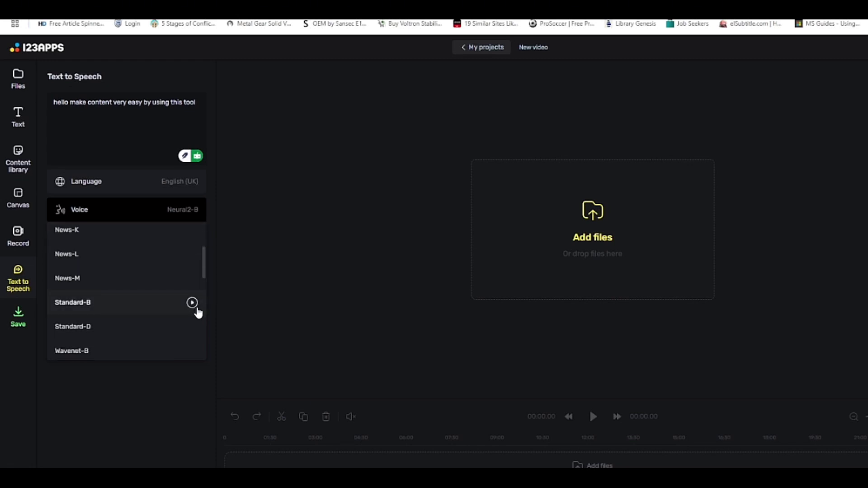
pyautogui.scroll(-3, 112, 306)
pyautogui.scroll(-3, 112, 305)
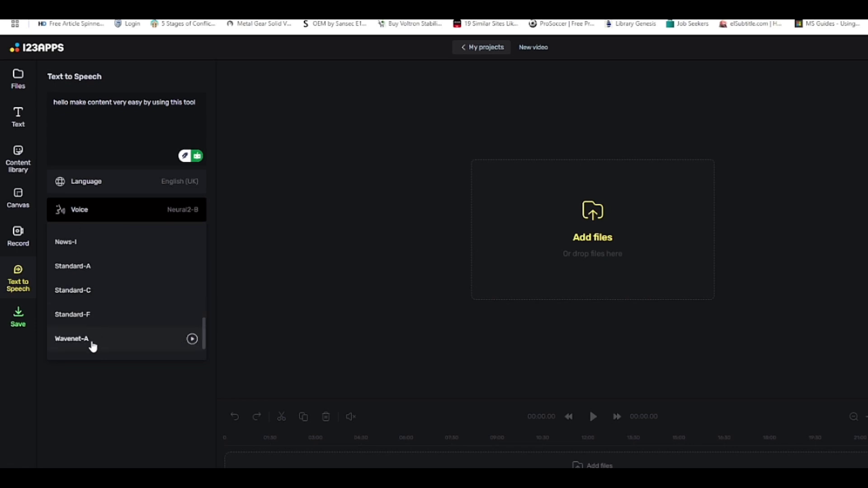
pyautogui.click(98, 315)
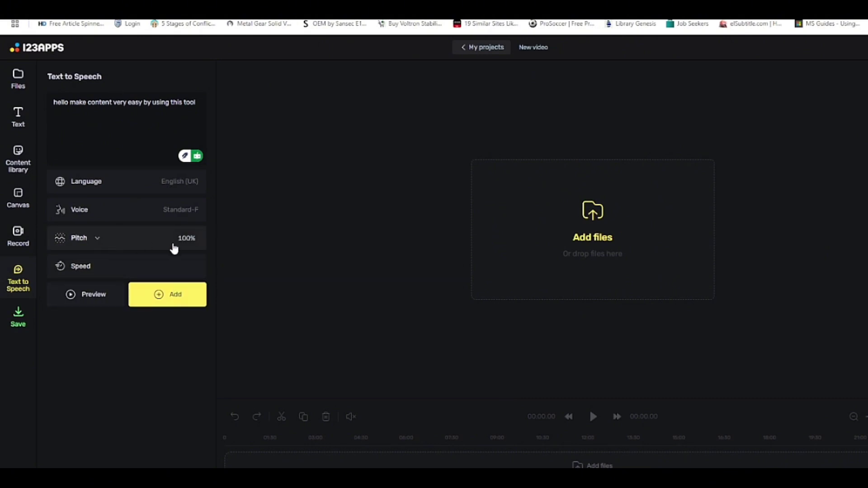
pyautogui.click(186, 188)
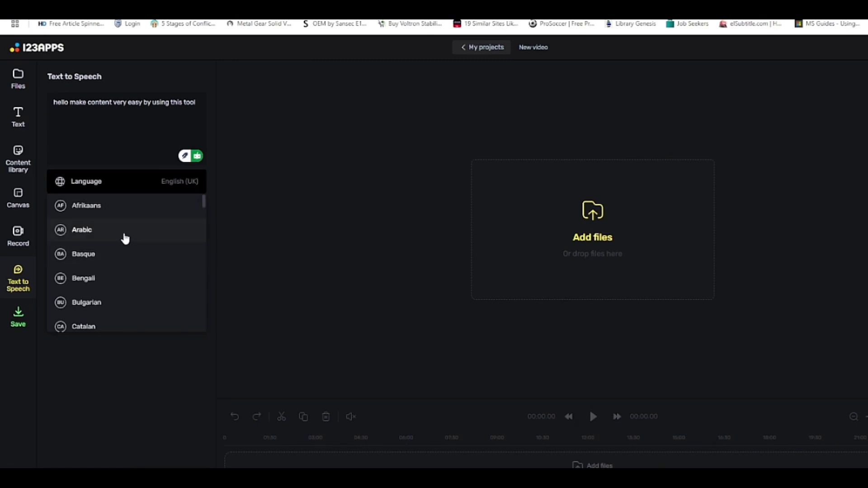
pyautogui.scroll(-3, 102, 246)
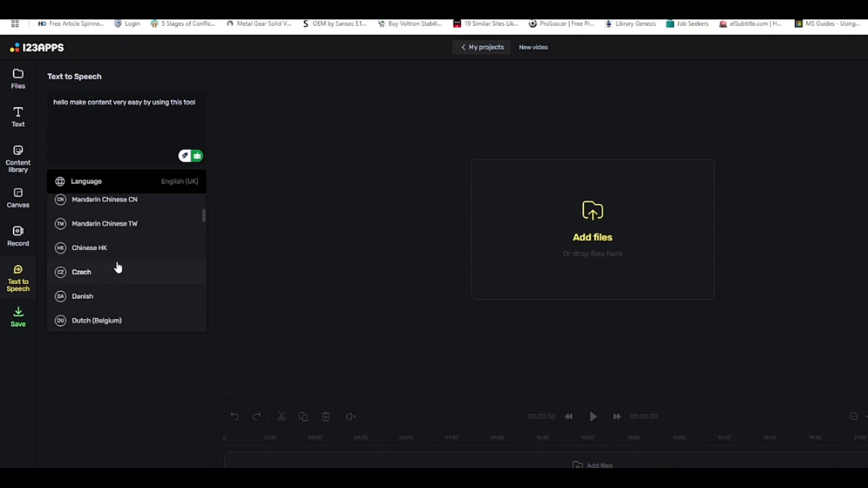
pyautogui.scroll(3, 119, 268)
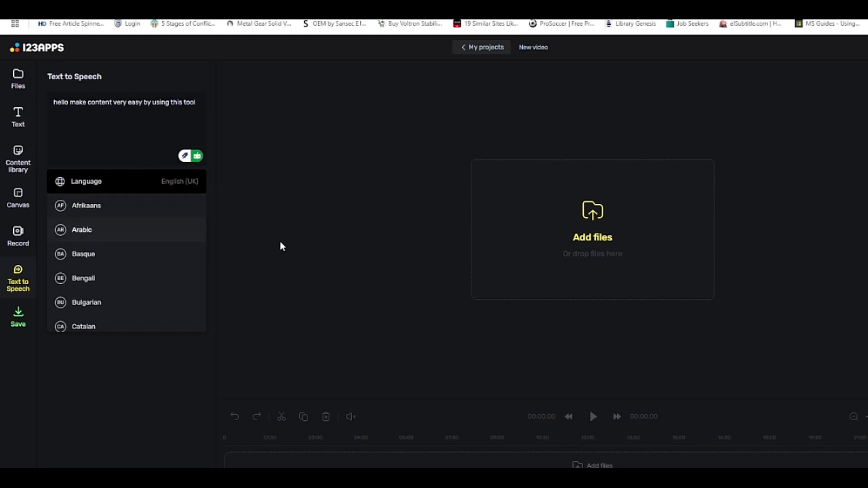
pyautogui.click(263, 184)
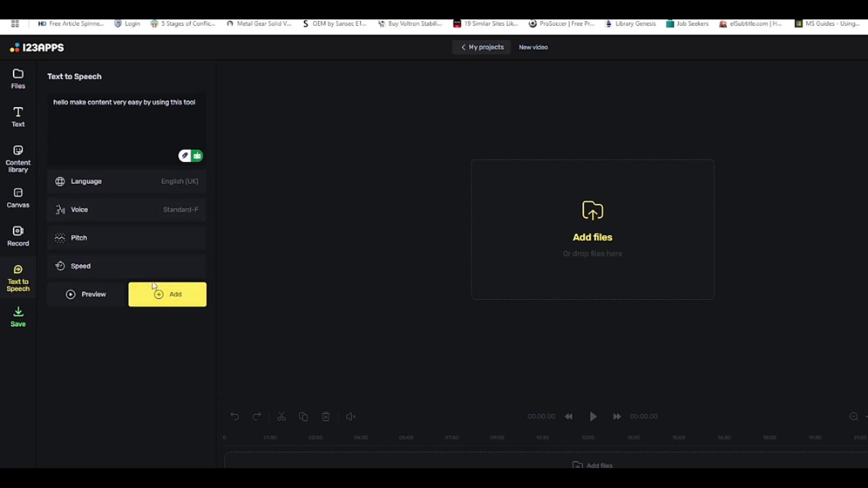
# Step: Add the generated speech clip to the timeline and play it back
pyautogui.click(160, 301)
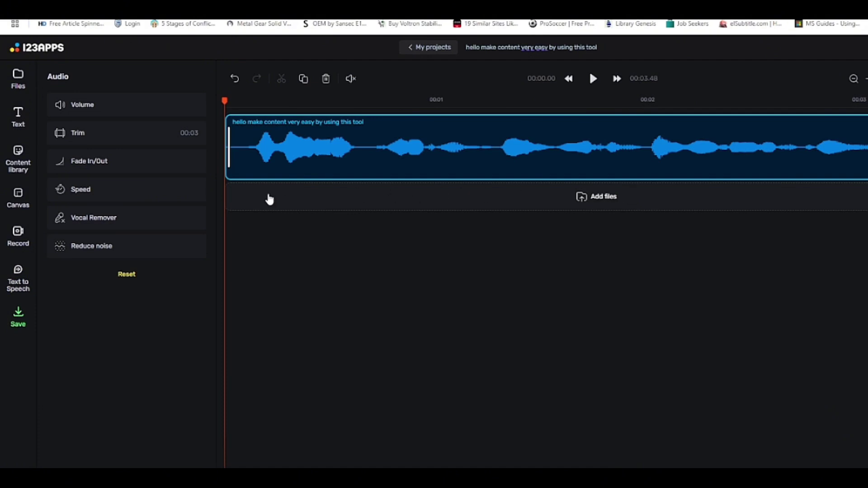
pyautogui.click(593, 81)
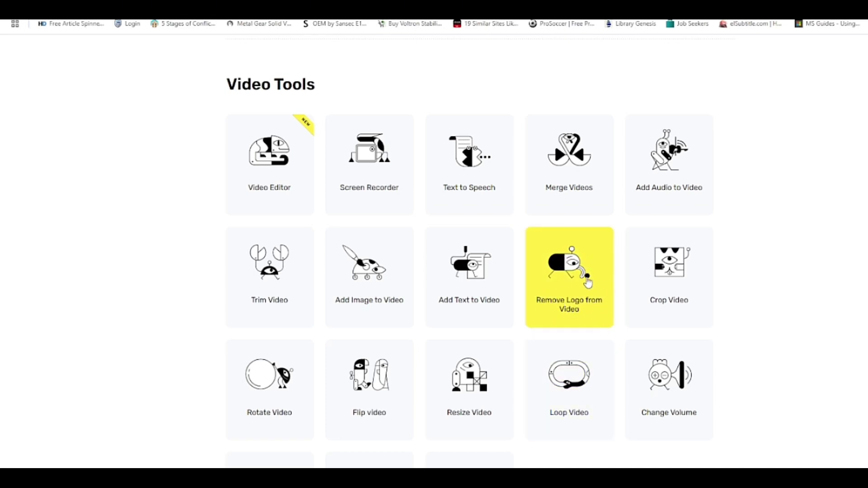
# Step: Load the 'Like & Subcribe' video into the Remove Logo from Video tool
pyautogui.click(588, 280)
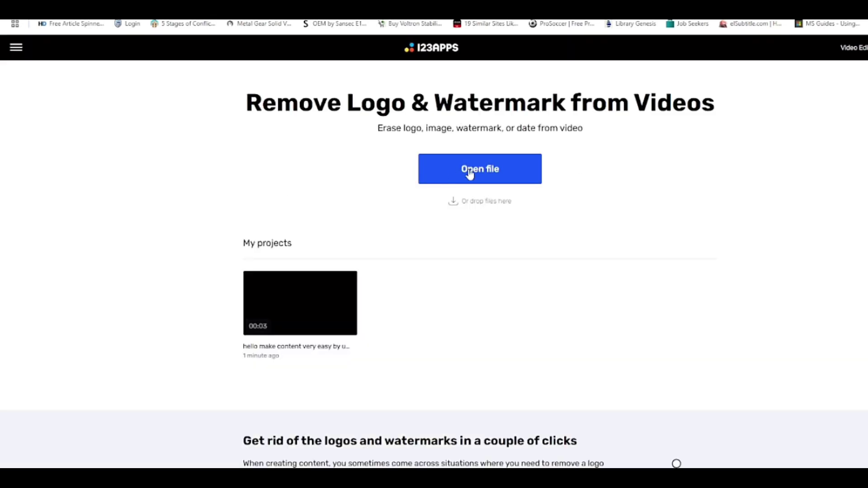
pyautogui.click(470, 173)
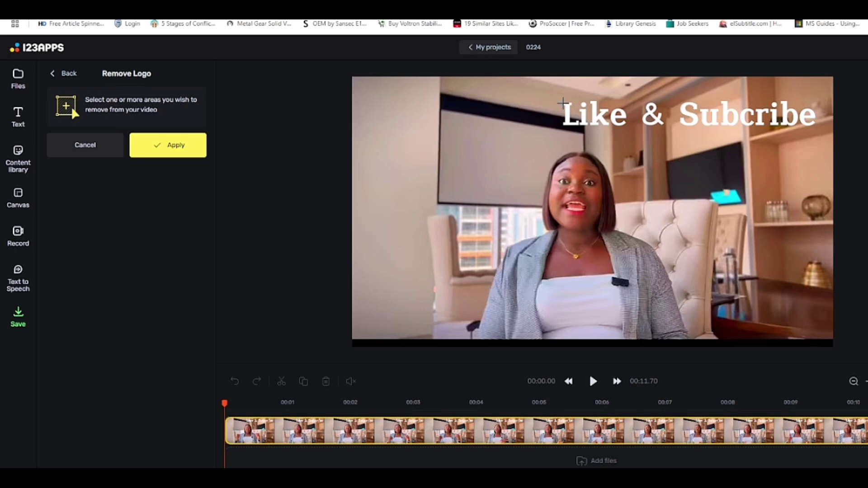
pyautogui.moveTo(562, 103); pyautogui.dragTo(819, 129)
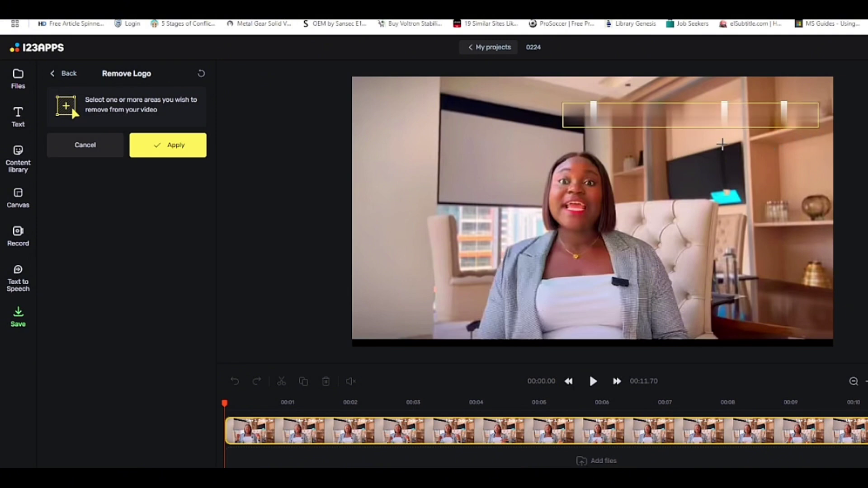
pyautogui.click(97, 156)
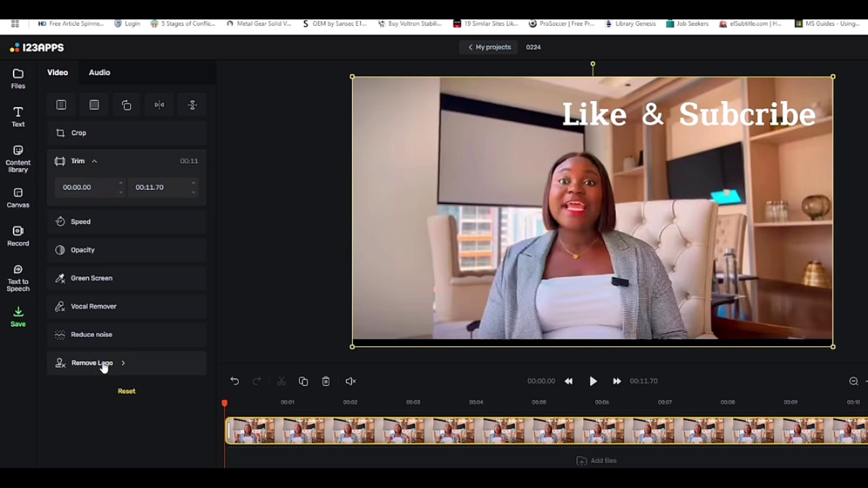
pyautogui.click(104, 364)
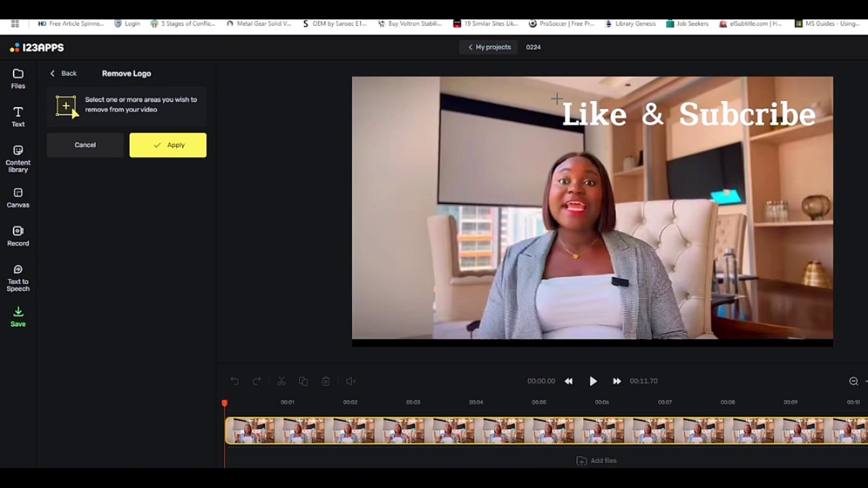
# Step: Blur out the 'Like & Subcribe' caption area and return to the remover's landing page
pyautogui.moveTo(563, 103)
pyautogui.mouseDown()
pyautogui.moveTo(574, 125)
pyautogui.moveTo(596, 129)
pyautogui.moveTo(829, 132)
pyautogui.mouseUp()
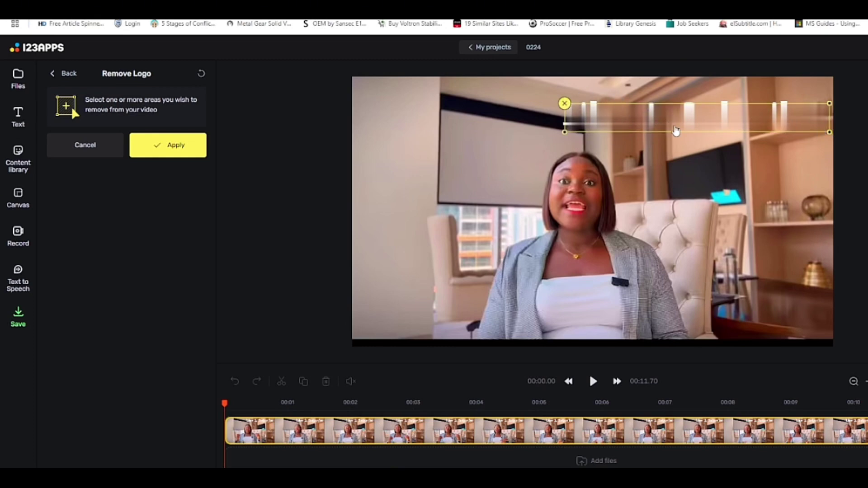
pyautogui.click(180, 151)
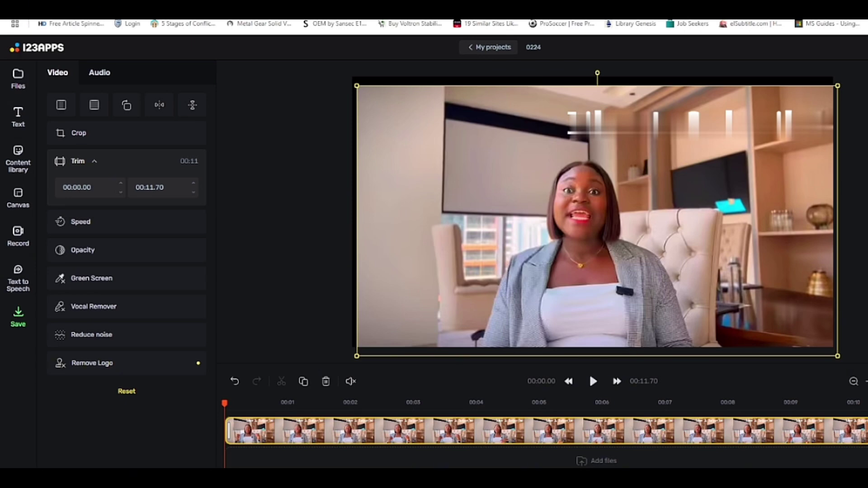
pyautogui.click(43, 46)
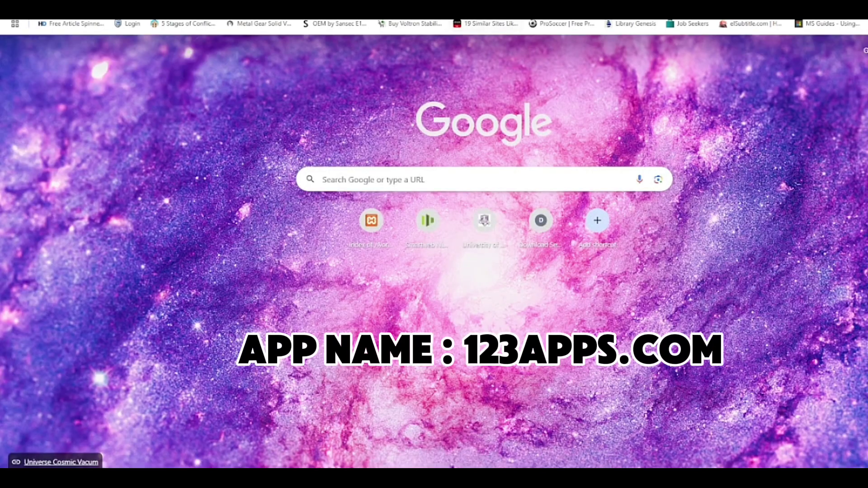
# Step: Navigate to the 123apps home page by entering '123apps' in the address bar
pyautogui.write('123apps')
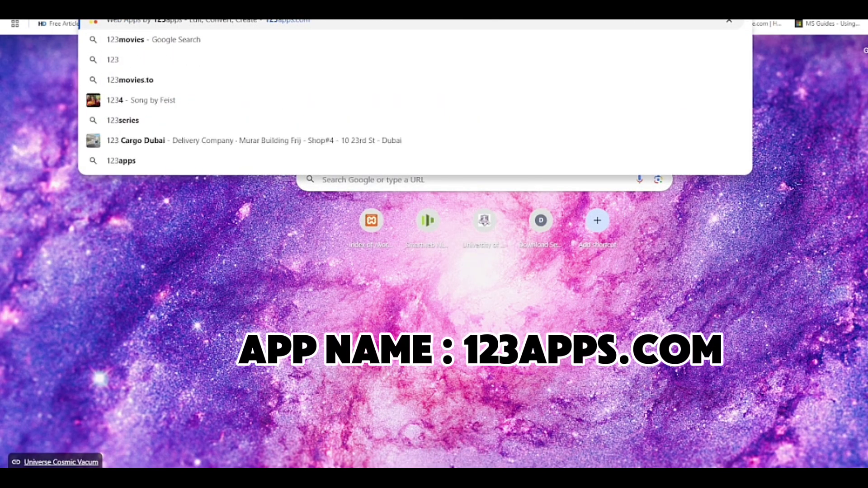
pyautogui.press('Return')
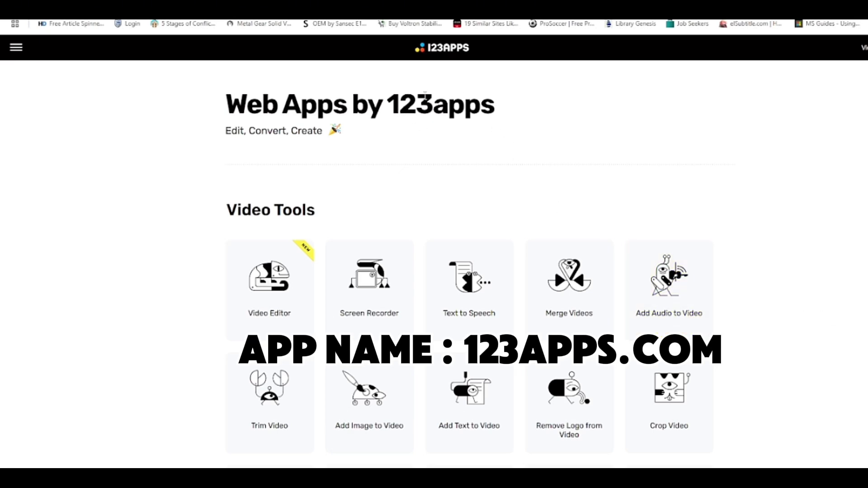
# Step: Highlight and clear the '123apps' page title, then scroll to the PDF Tools grid
pyautogui.moveTo(387, 107); pyautogui.dragTo(519, 112)
pyautogui.click(518, 113)
pyautogui.scroll(-2, 468, 239)
pyautogui.scroll(-9, 468, 240)
pyautogui.scroll(-11, 489, 200)
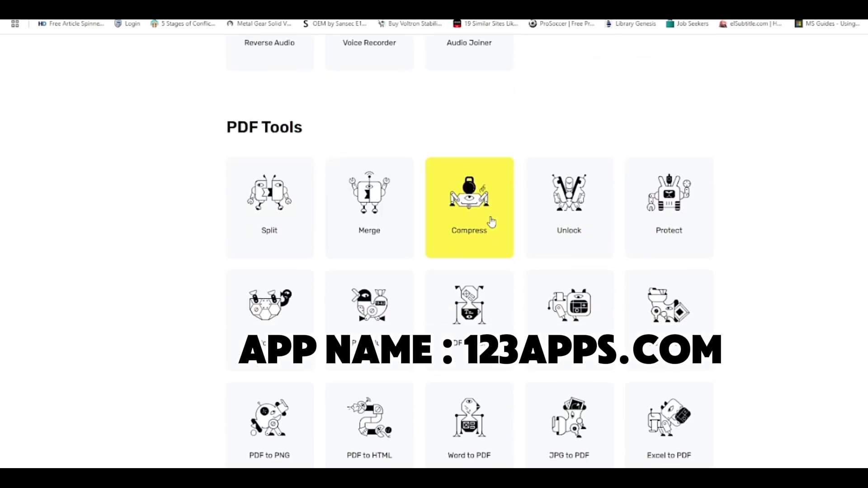
pyautogui.scroll(-2, 490, 224)
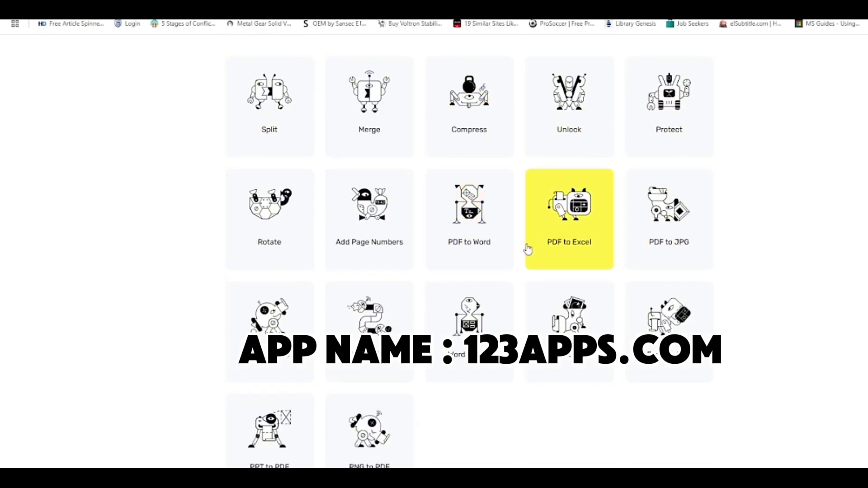